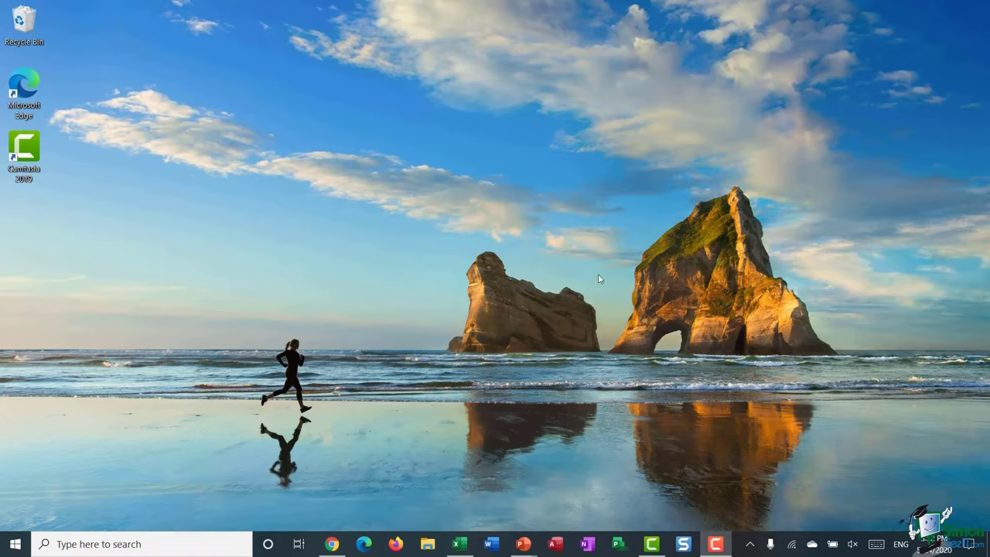
# Step: Open the Windows display settings from the desktop
pyautogui.rightClick(214, 156)
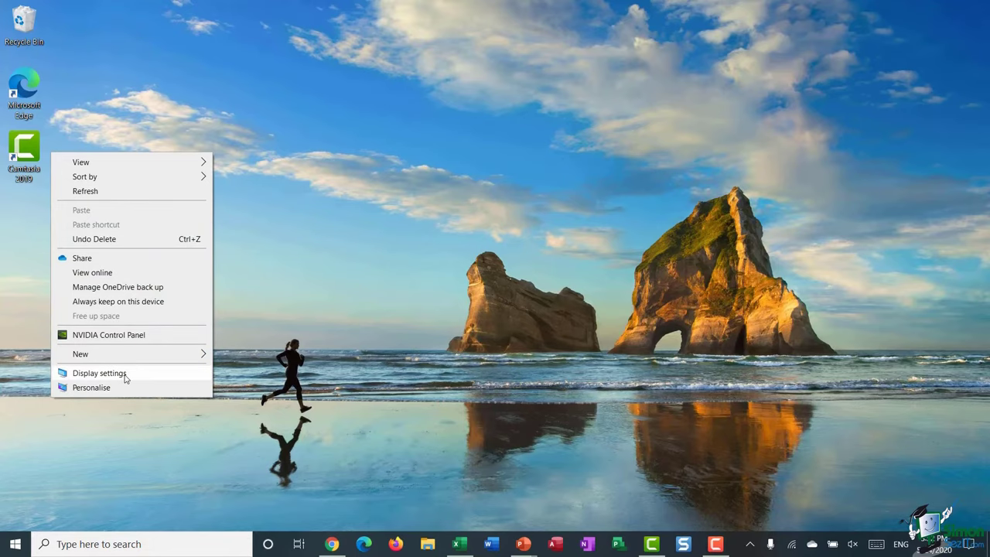
pyautogui.click(99, 373)
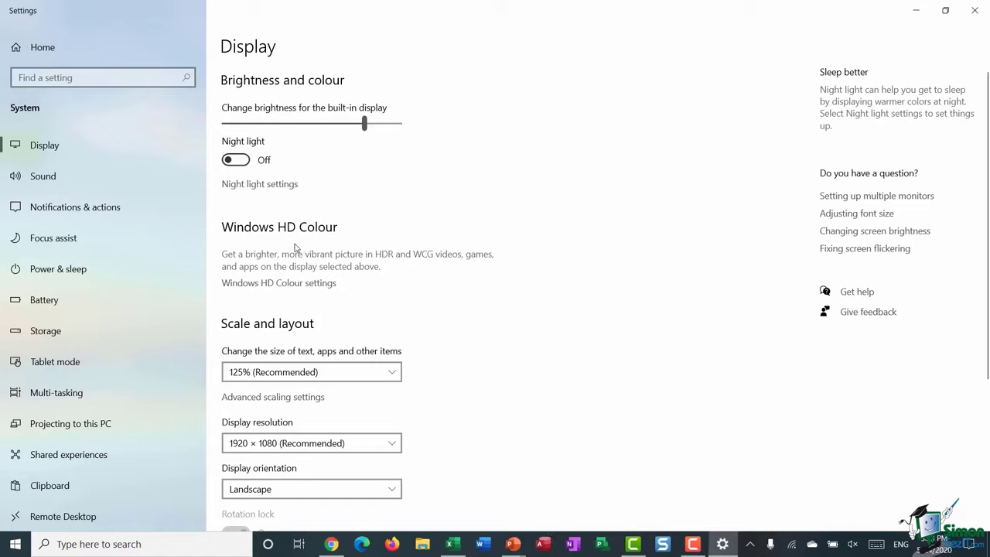
# Step: Try the built-in display's brightness control and switch the night light on and back off
pyautogui.moveTo(367, 127)
pyautogui.mouseDown()
pyautogui.moveTo(268, 132)
pyautogui.moveTo(376, 132)
pyautogui.moveTo(364, 134)
pyautogui.mouseUp()
pyautogui.click(239, 160)
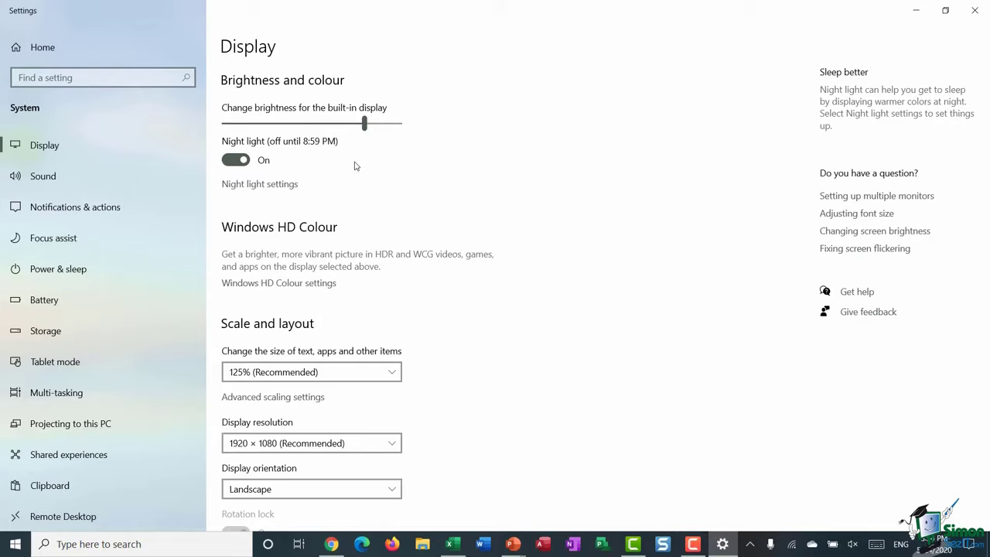
pyautogui.click(232, 160)
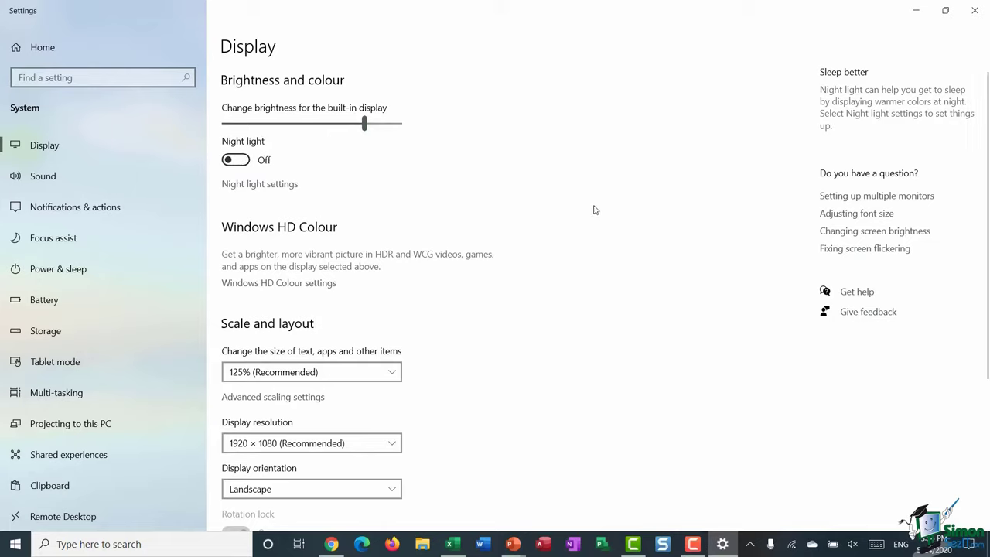
# Step: Try a 100% scale for text, apps and other items, and restore it to 125% (Recommended)
pyautogui.scroll(-3, 588, 197)
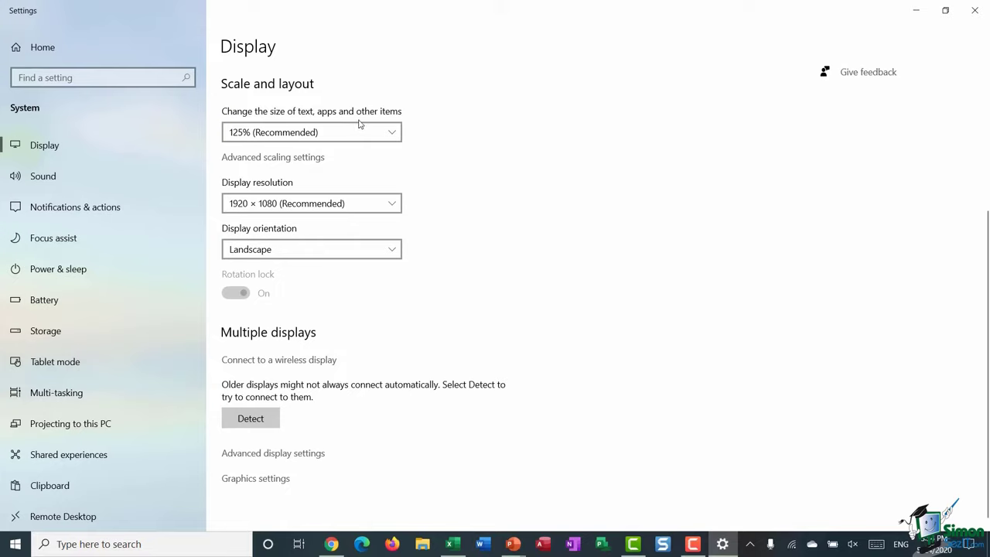
pyautogui.scroll(2, 541, 193)
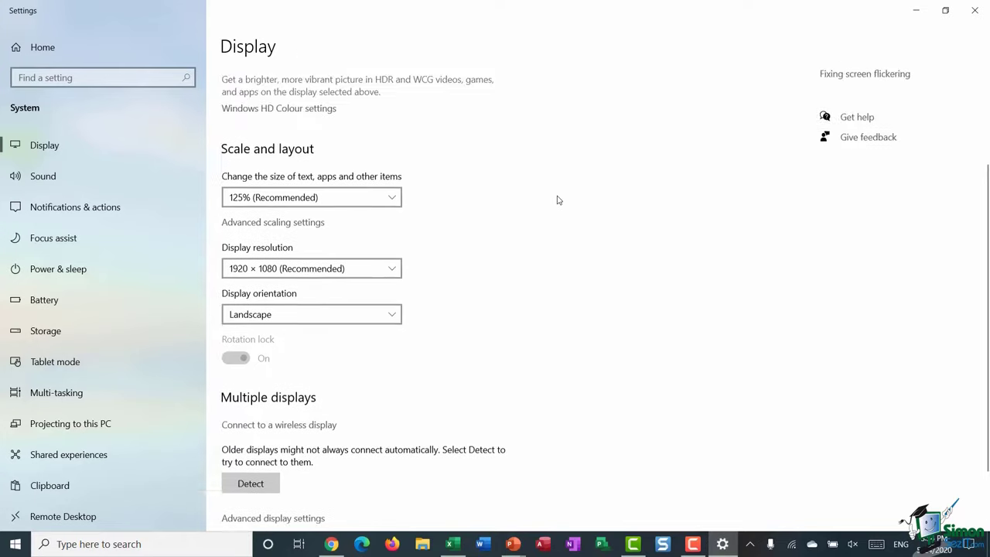
pyautogui.scroll(-2, 504, 181)
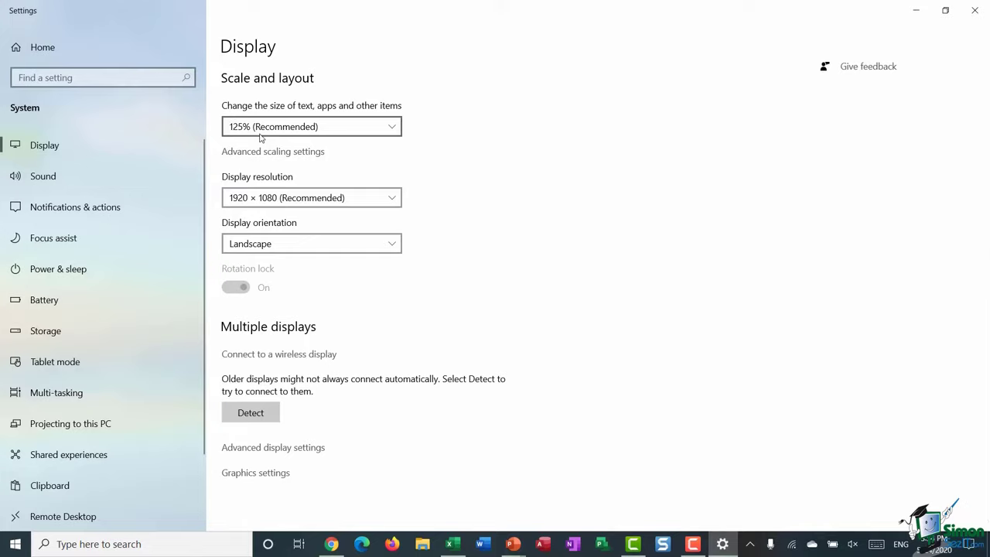
pyautogui.click(391, 128)
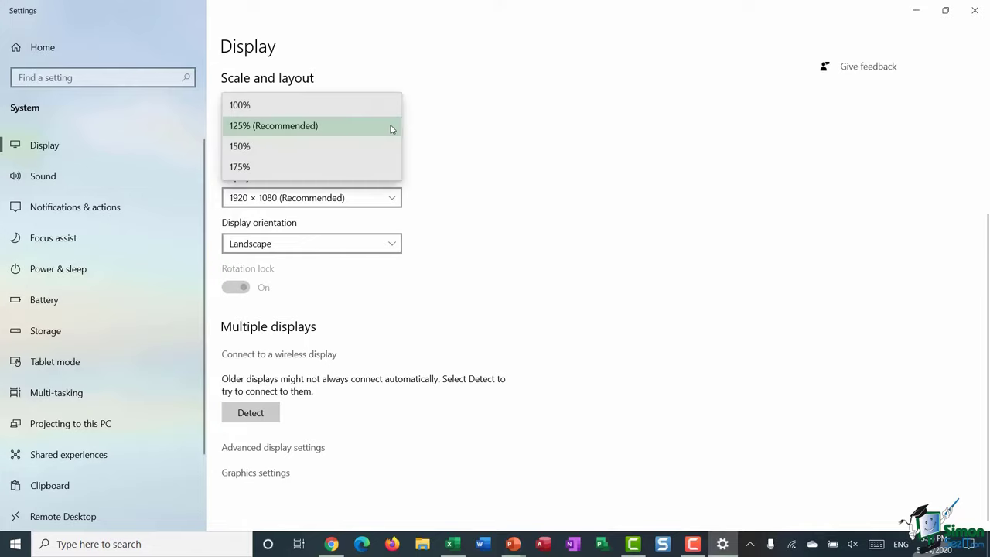
pyautogui.click(339, 104)
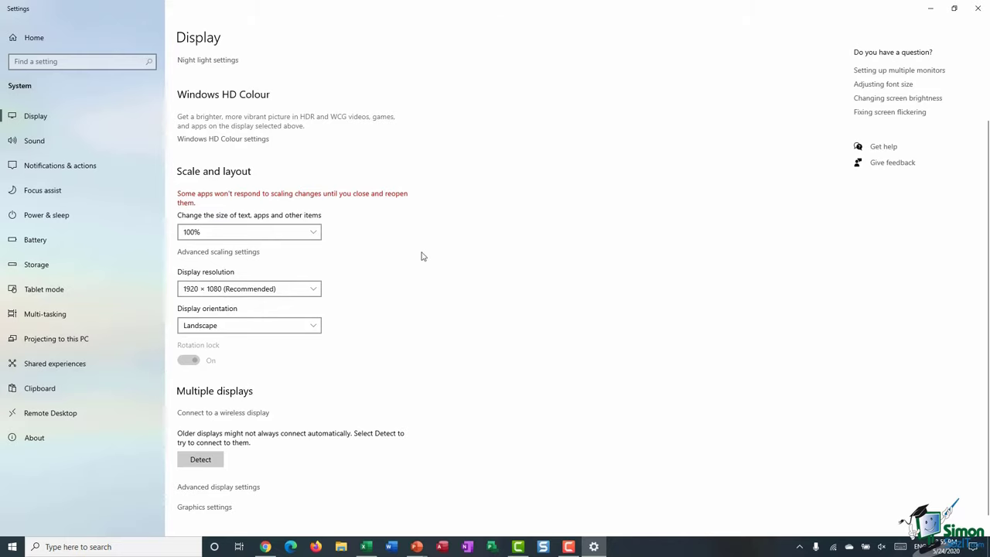
pyautogui.click(311, 231)
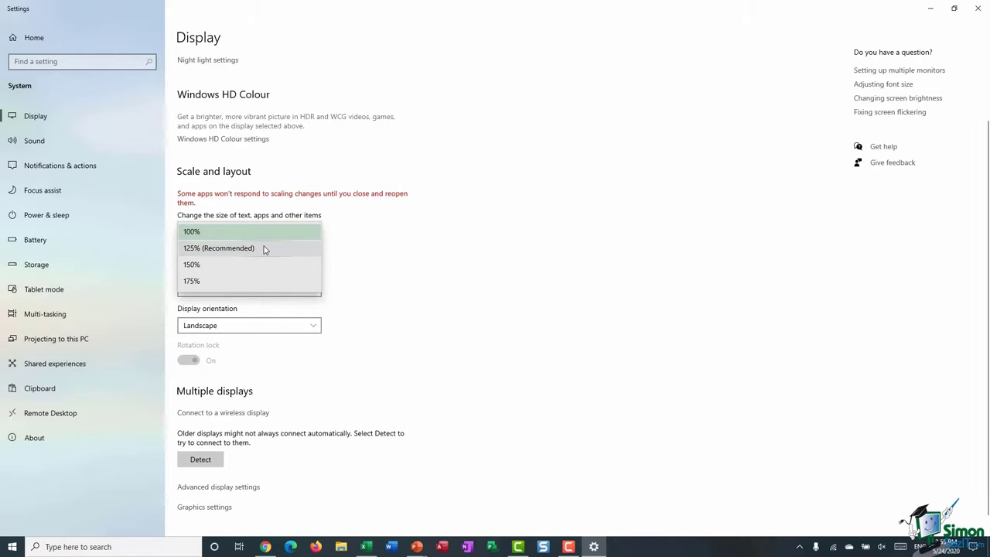
pyautogui.click(266, 248)
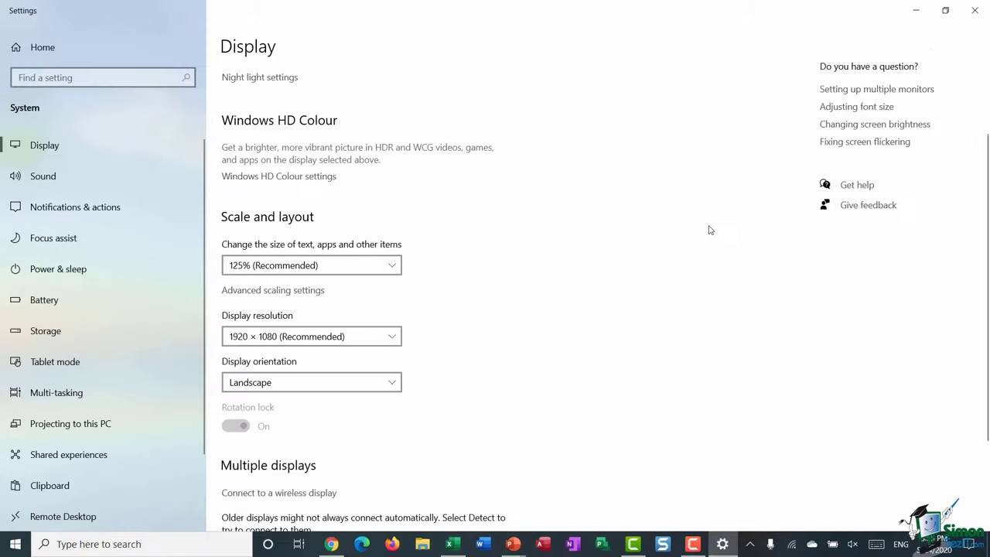
# Step: Review the available display resolutions and display orientation options
pyautogui.scroll(-3, 599, 211)
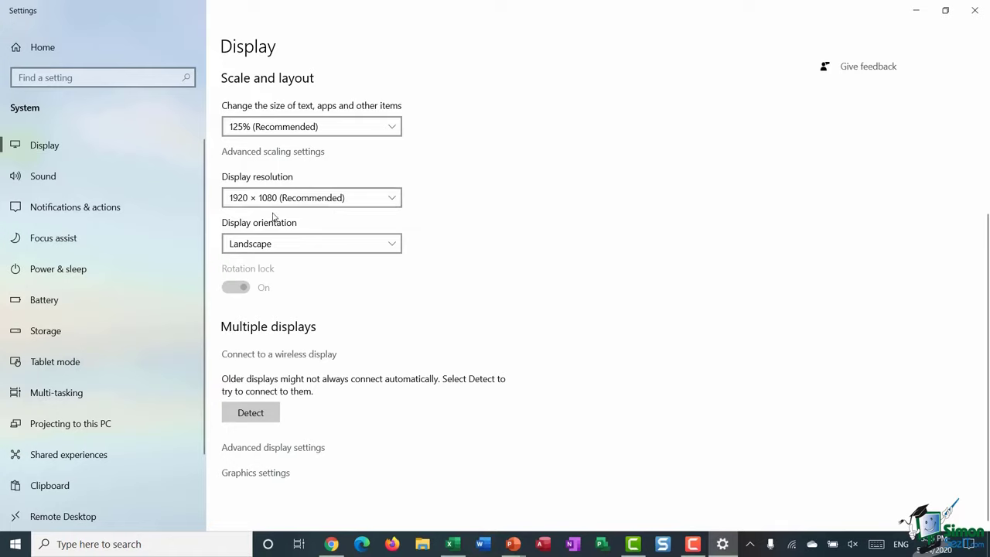
pyautogui.click(392, 198)
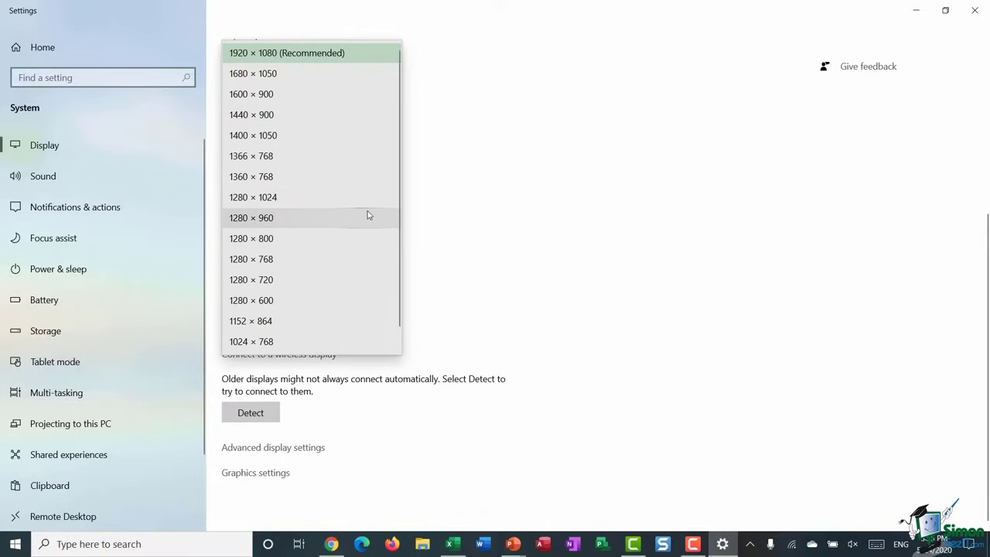
pyautogui.click(454, 135)
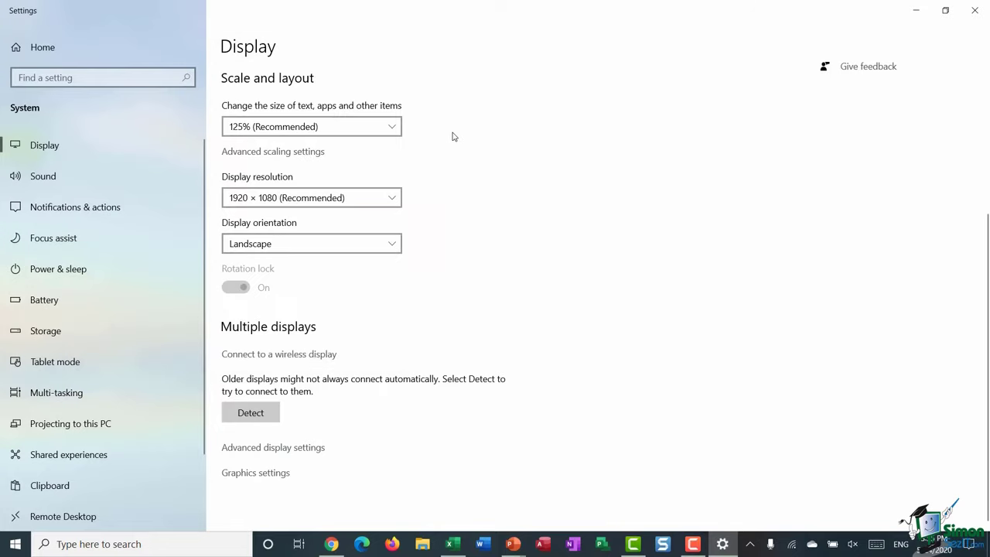
pyautogui.click(392, 244)
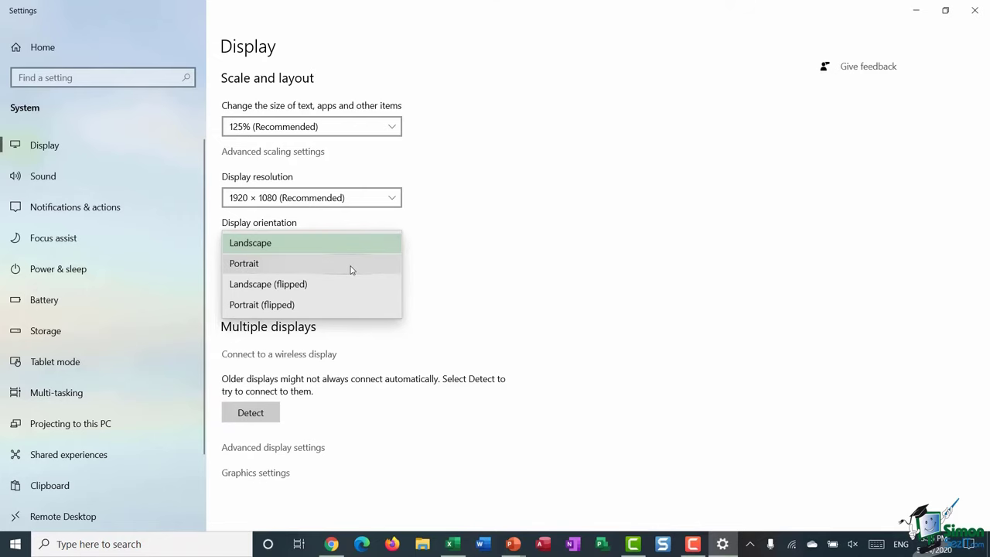
pyautogui.press('Down')
pyautogui.press('Return')
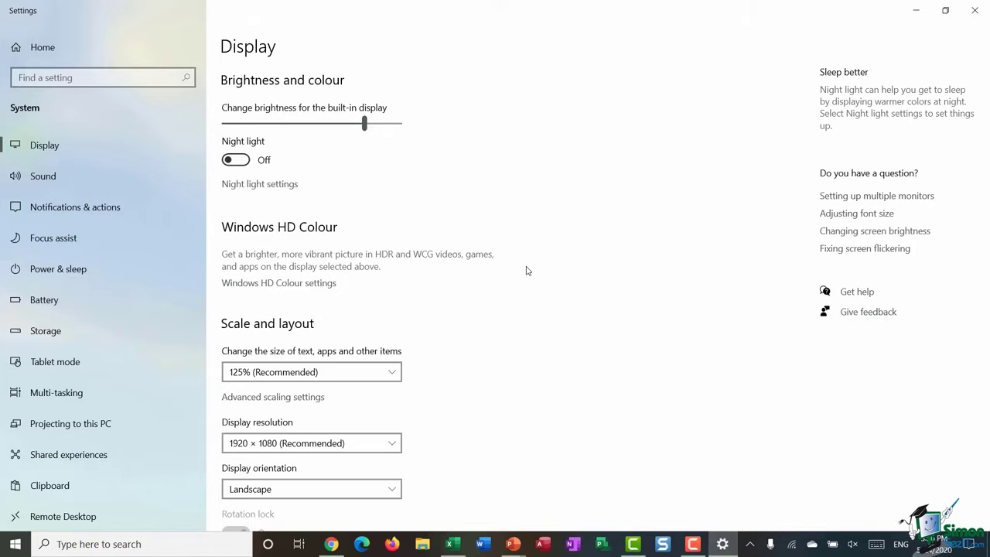
# Step: Review the multiple displays options and check for another connected display
pyautogui.scroll(-3, 573, 245)
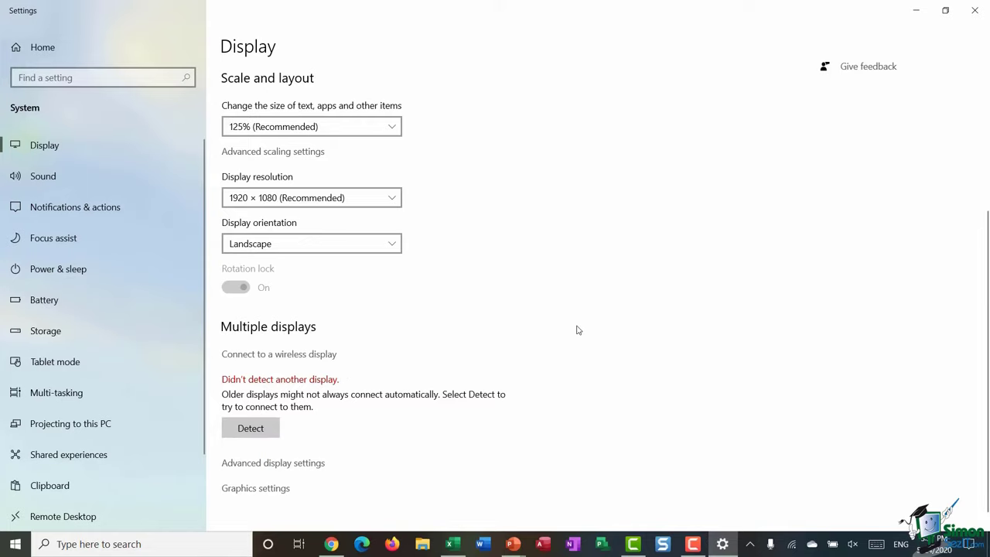
pyautogui.scroll(-1, 579, 330)
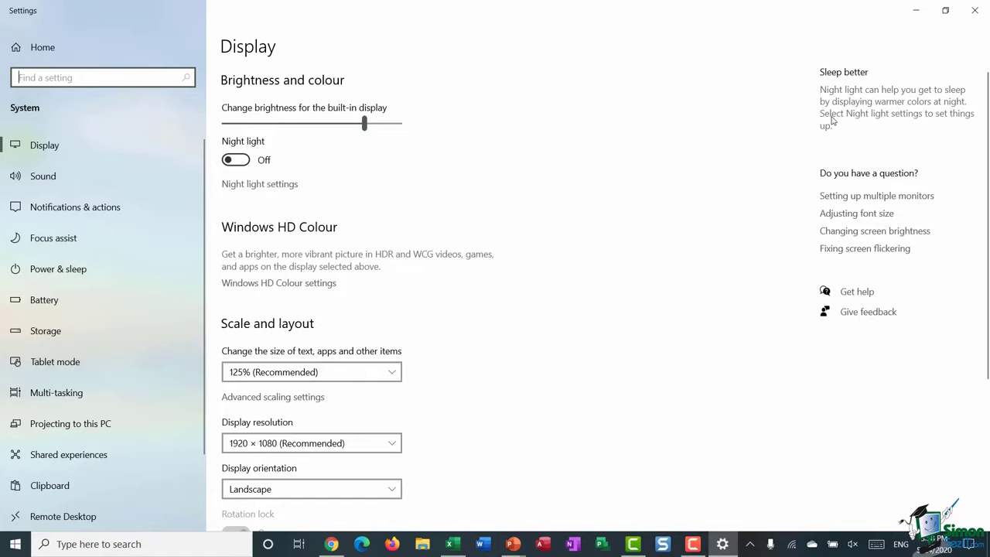
# Step: Open the night light settings and try turning the night light on immediately
pyautogui.click(264, 185)
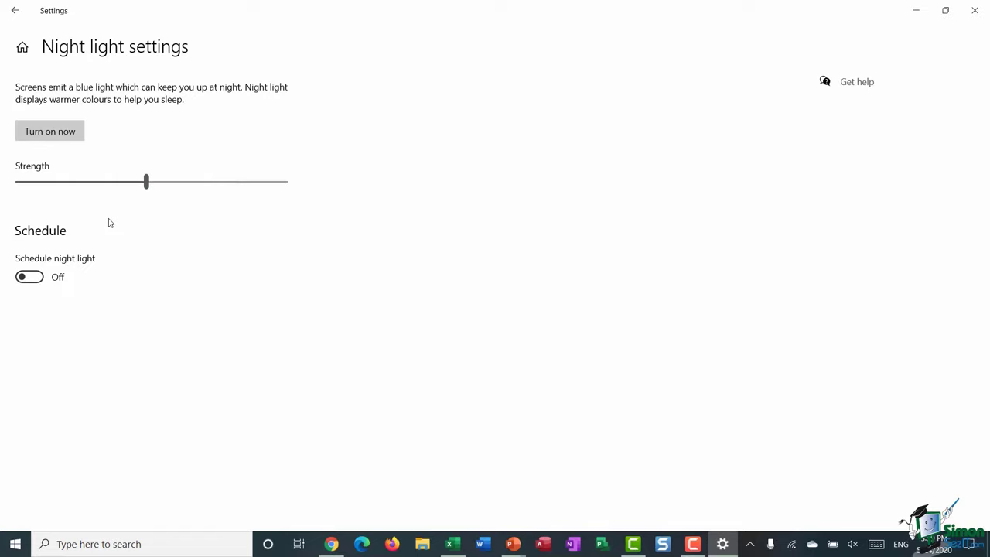
pyautogui.click(62, 138)
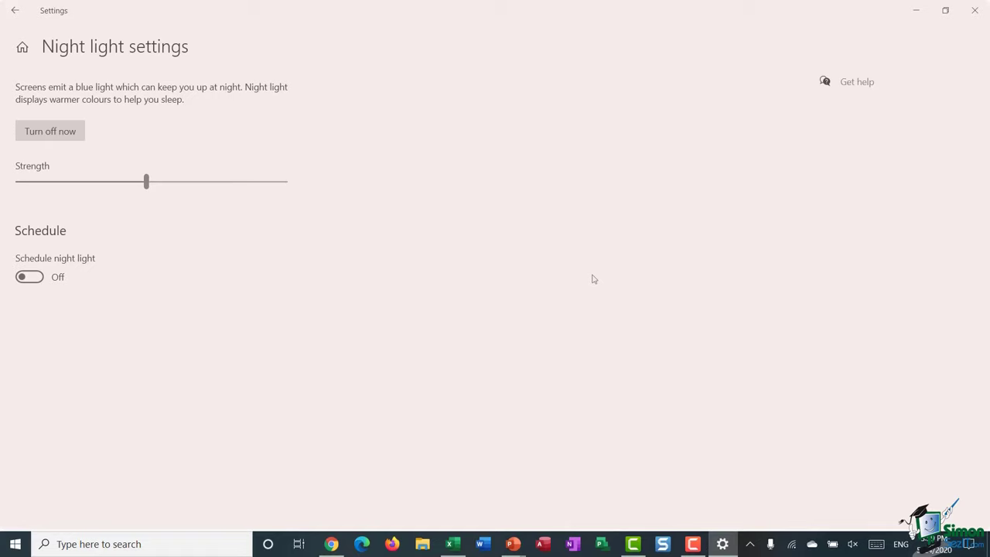
pyautogui.hotkey('alt', 'Left')
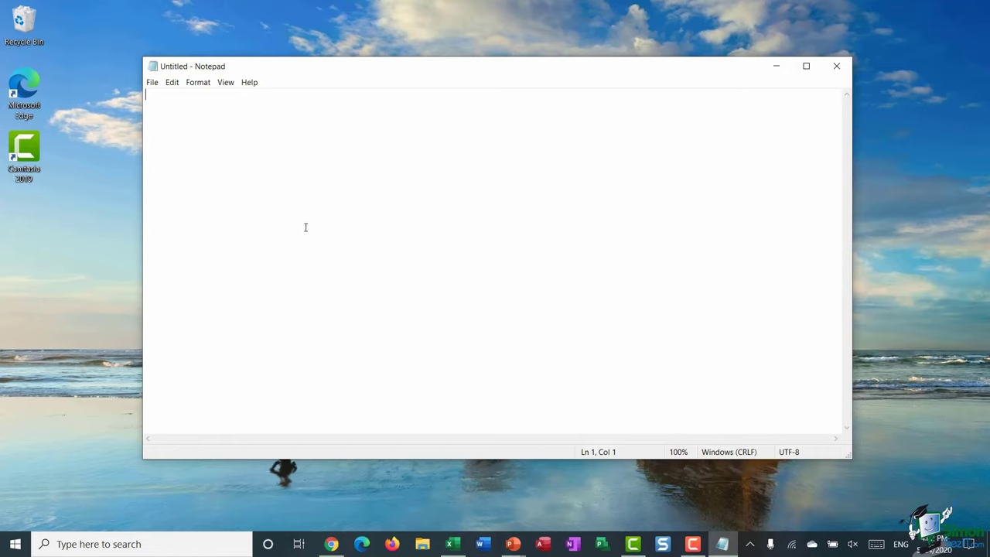
# Step: Search Windows for "make text bigger" and open the Make text size bigger system settings
pyautogui.click(86, 545)
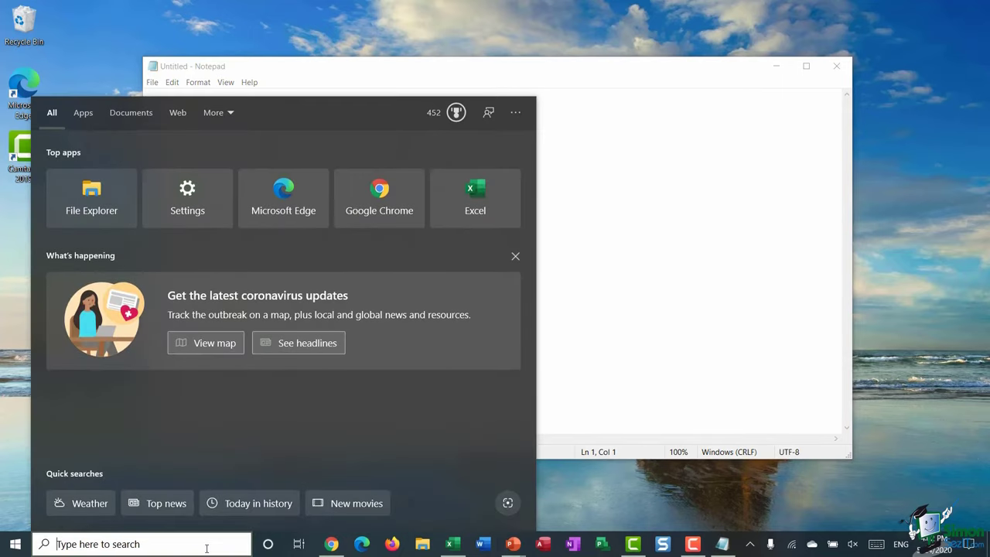
pyautogui.write('make tex')
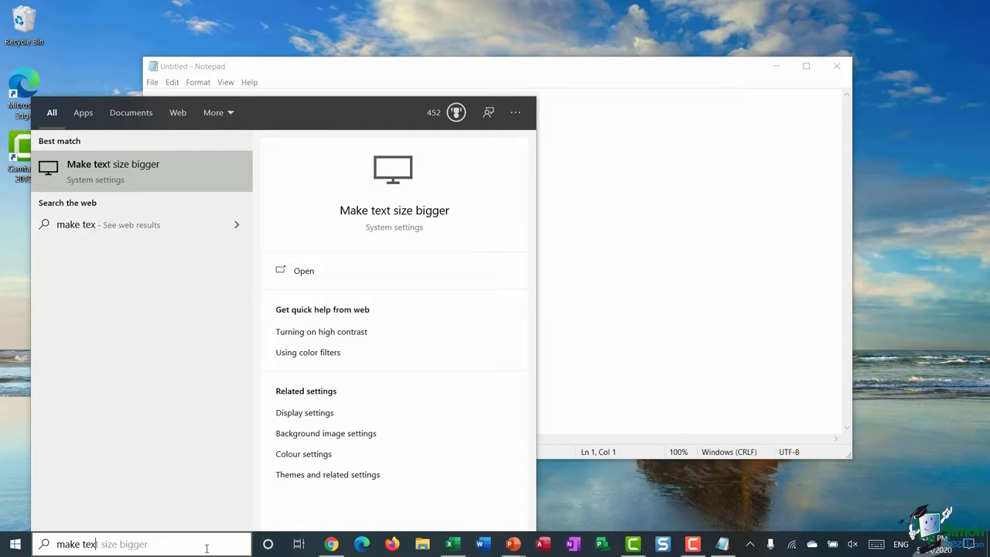
pyautogui.write('t bigger')
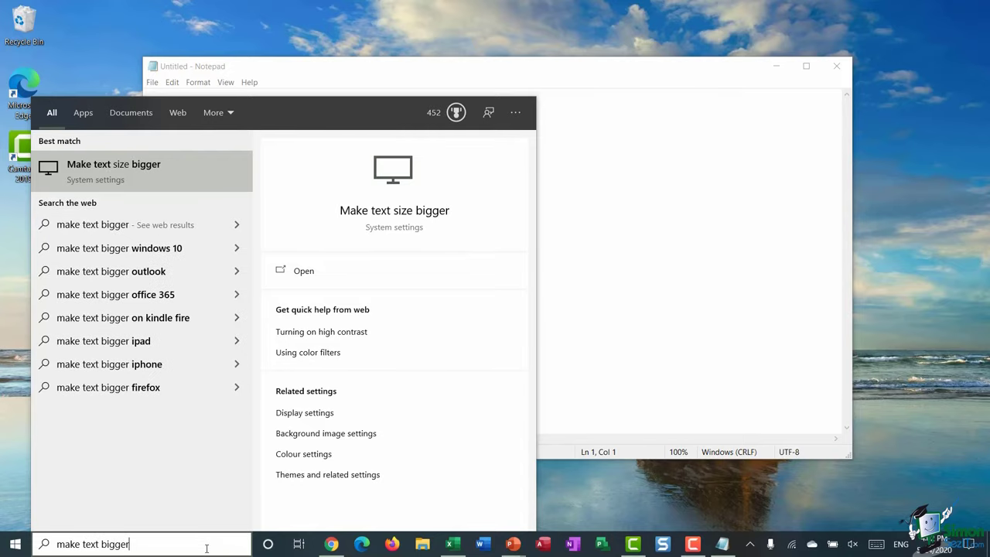
pyautogui.click(124, 180)
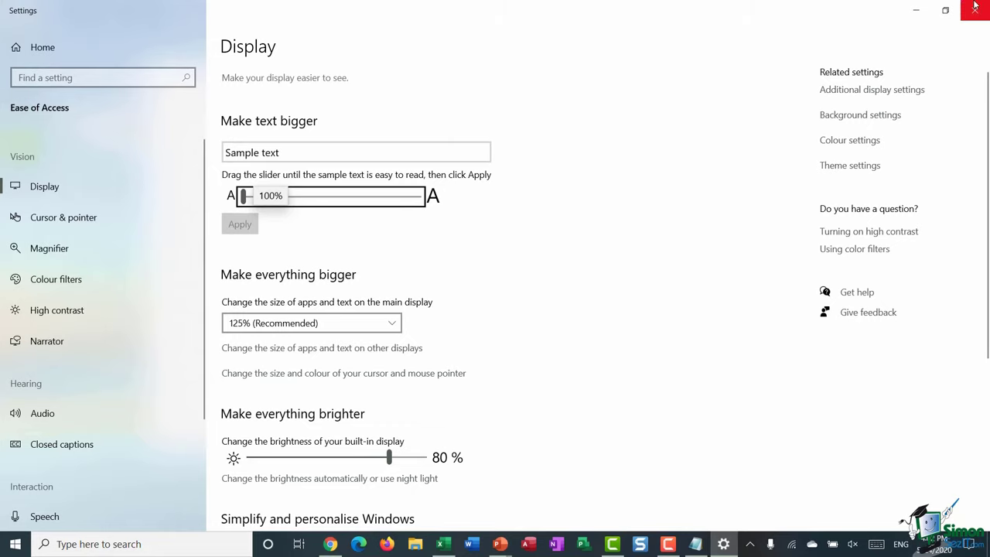
# Step: Restore the Settings window to a smaller size and arrange it beside the Notepad window, with Settings in front
pyautogui.click(945, 10)
pyautogui.moveTo(411, 36); pyautogui.dragTo(770, 23)
pyautogui.moveTo(324, 80); pyautogui.dragTo(194, 90)
pyautogui.click(746, 40)
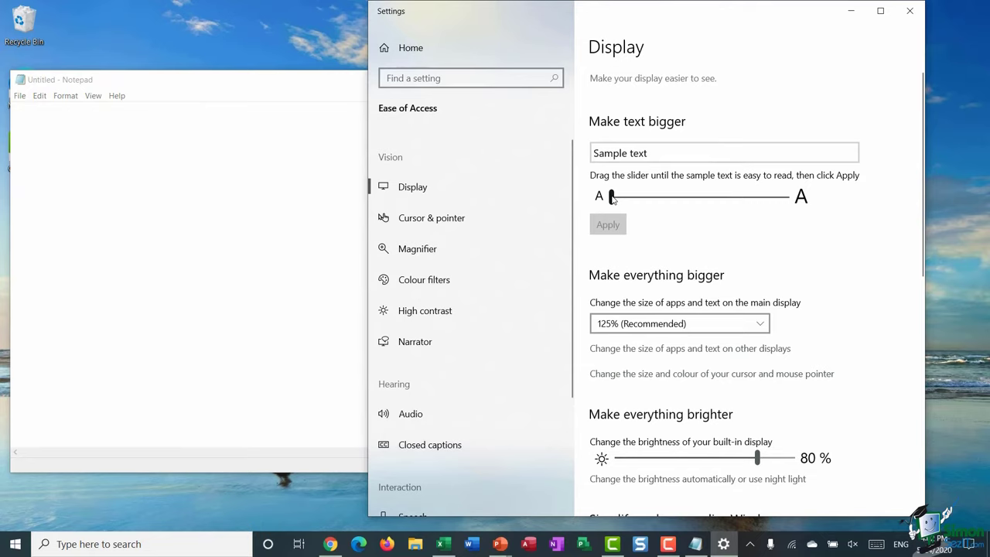
# Step: Apply a slightly larger system text size and check its effect on the Notepad window's title and menu text
pyautogui.moveTo(611, 197); pyautogui.dragTo(639, 200)
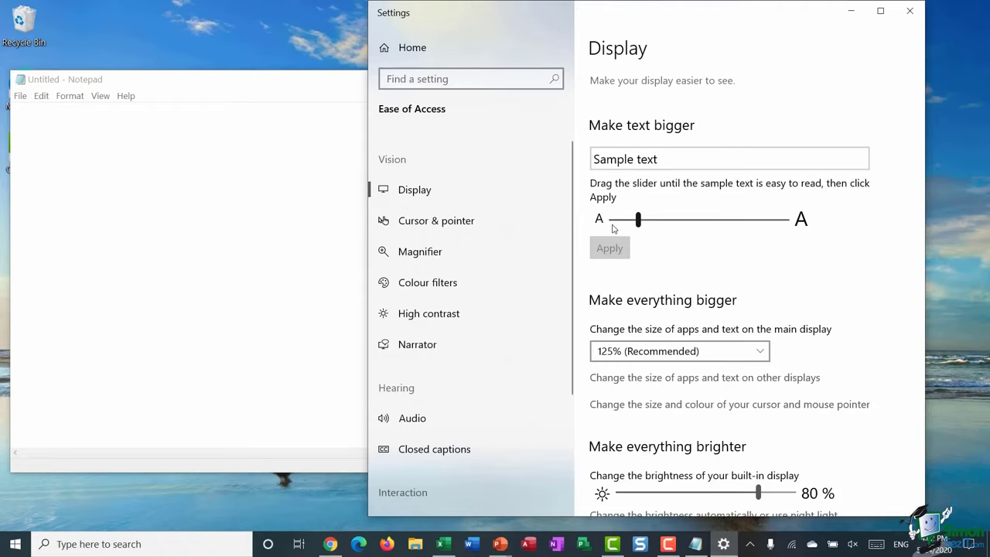
pyautogui.click(231, 97)
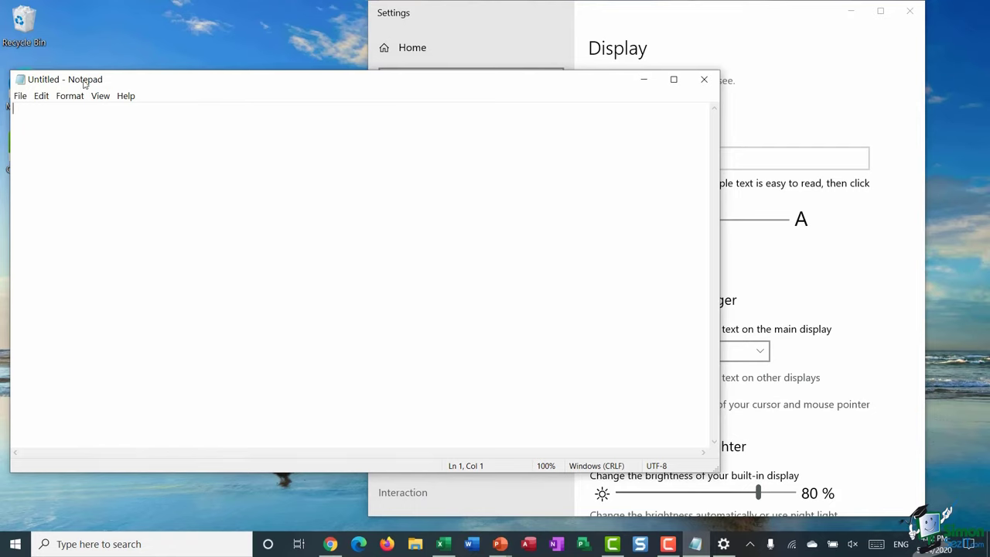
pyautogui.click(802, 111)
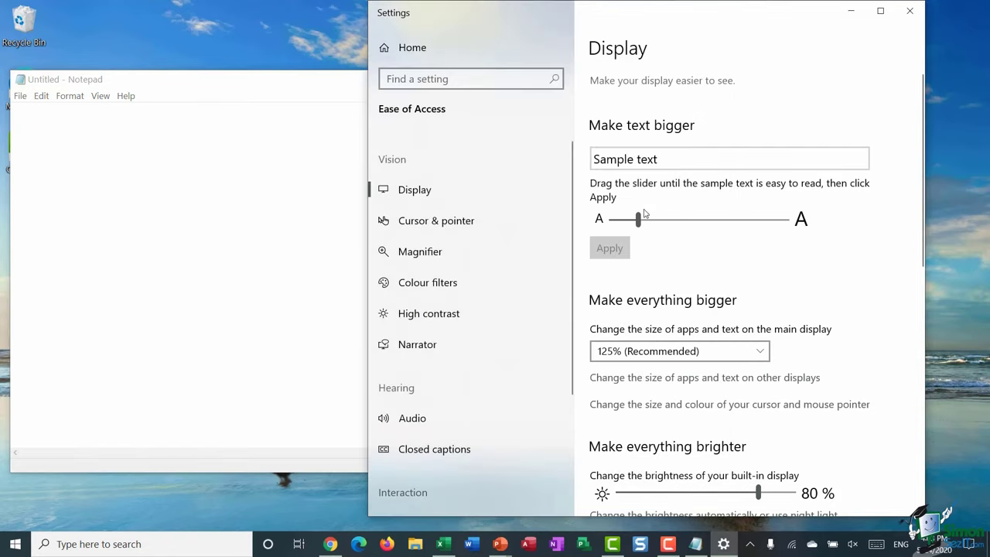
# Step: Apply a system text size a little past the middle of the range and inspect the Notepad window's title and menus
pyautogui.moveTo(638, 218); pyautogui.dragTo(719, 229)
pyautogui.click(609, 256)
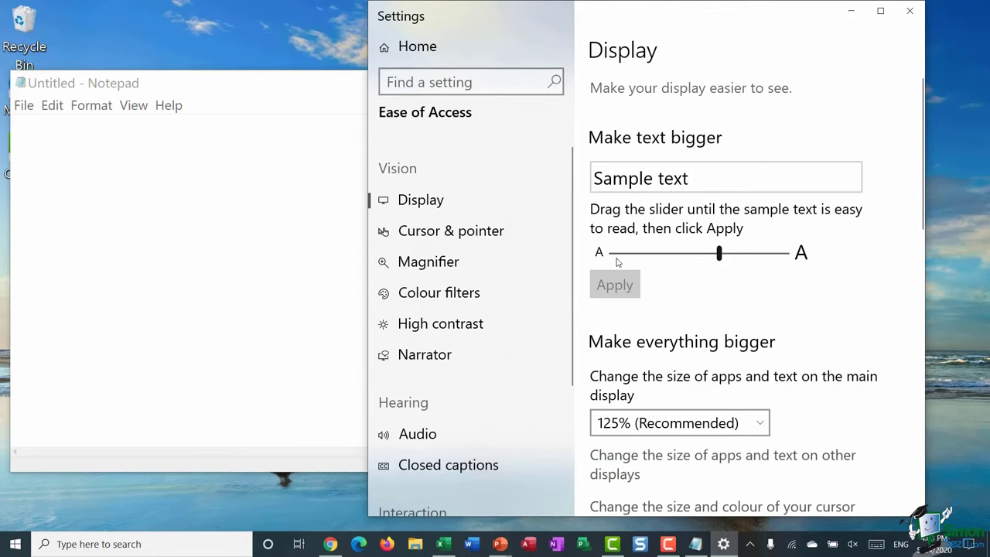
pyautogui.click(239, 103)
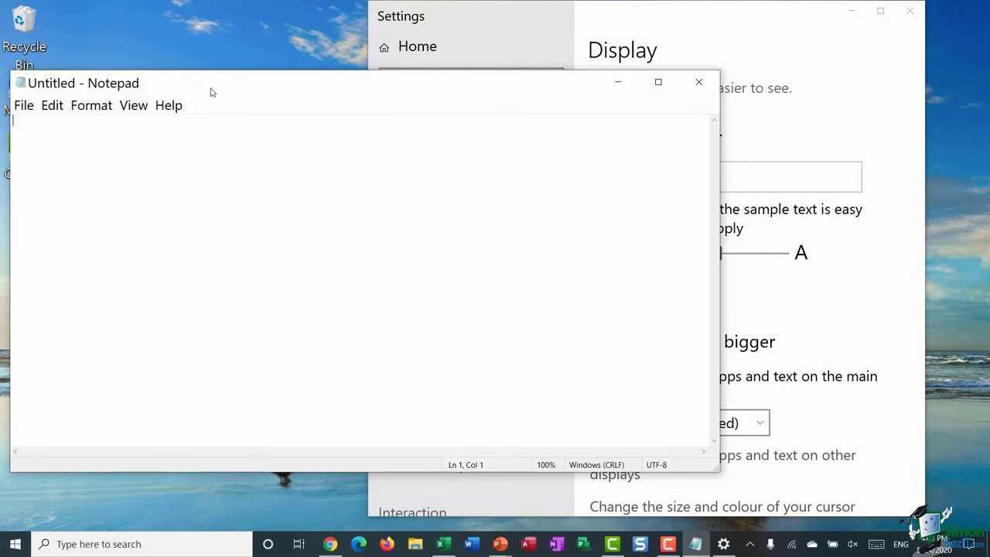
pyautogui.moveTo(212, 93); pyautogui.dragTo(362, 100)
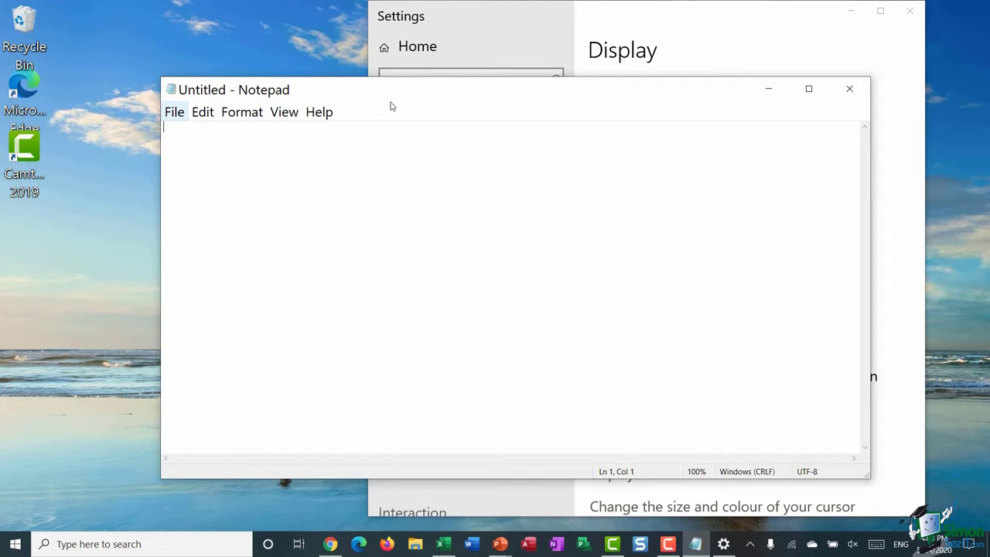
pyautogui.moveTo(472, 101); pyautogui.dragTo(355, 73)
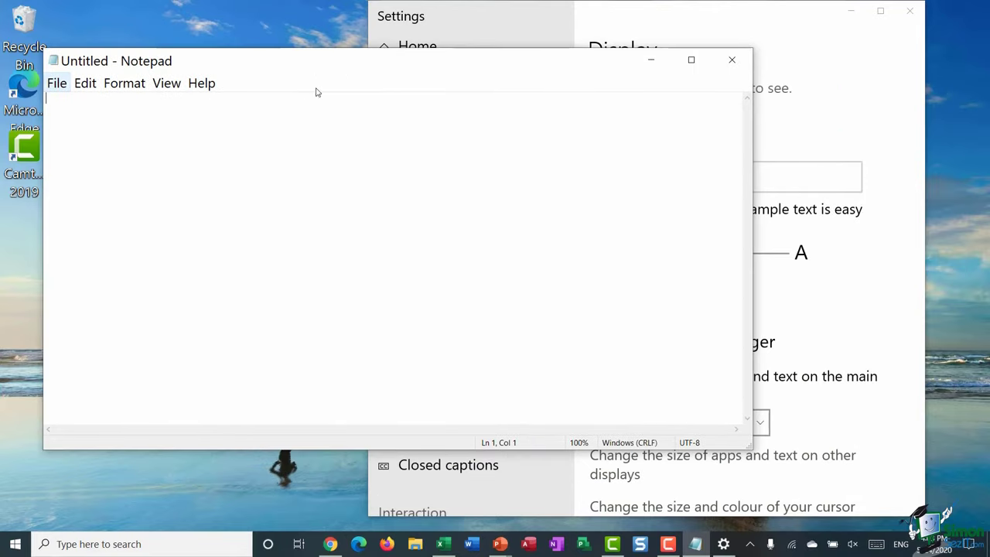
pyautogui.click(757, 98)
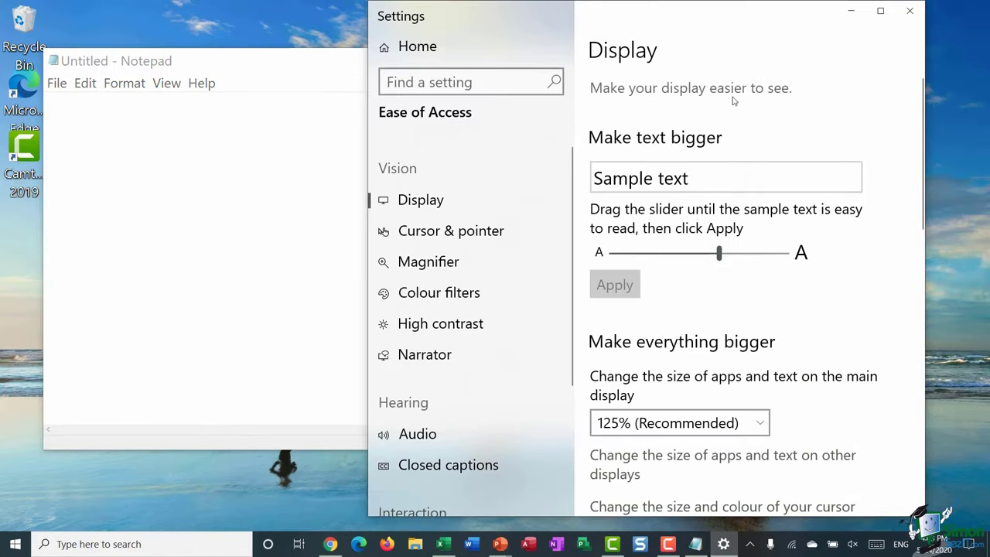